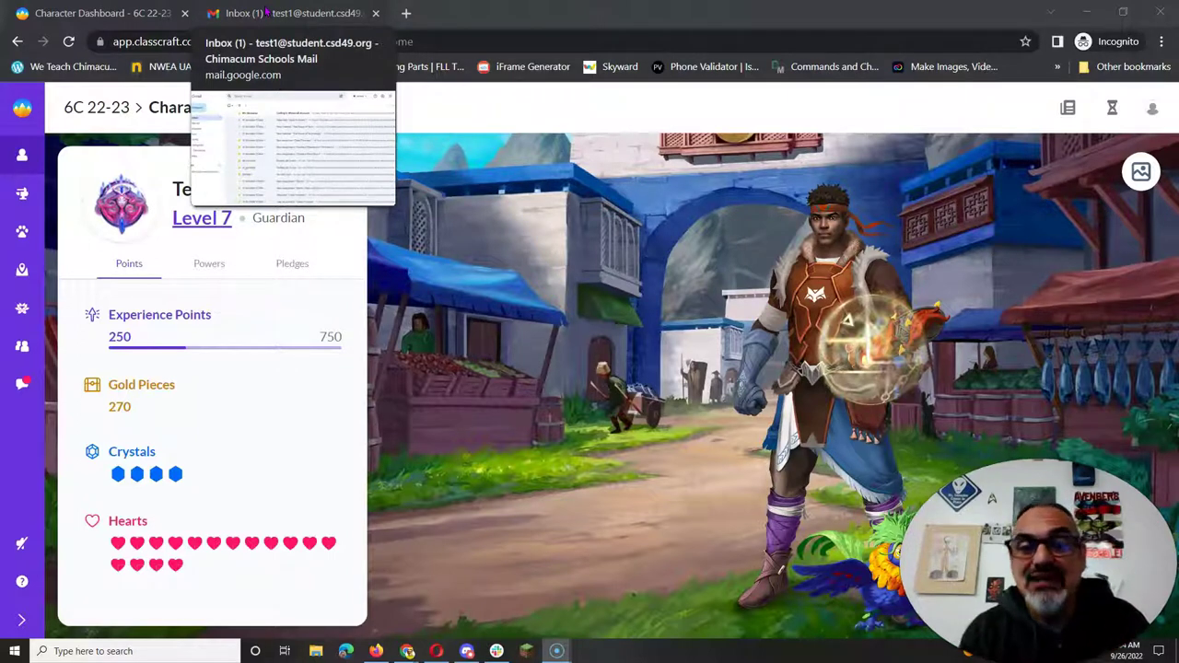
# Open the "Coding in Minecraft Account" email in Gmail, follow its login link and accept the site's cookies.
pyautogui.click(267, 13)
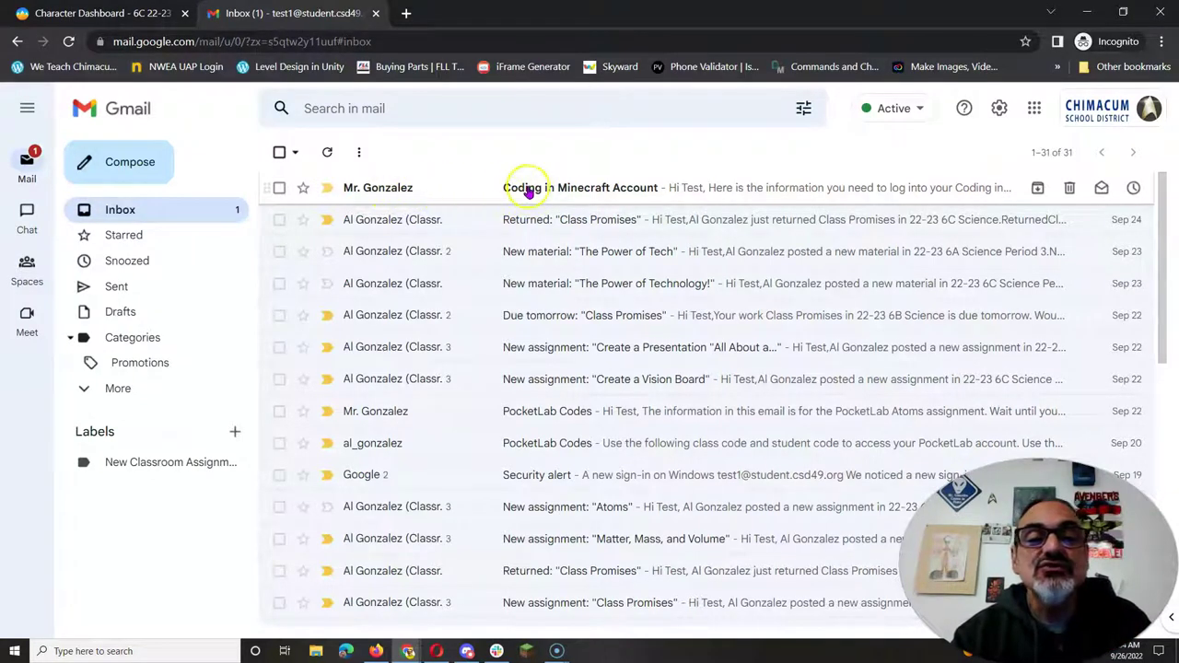
pyautogui.click(603, 192)
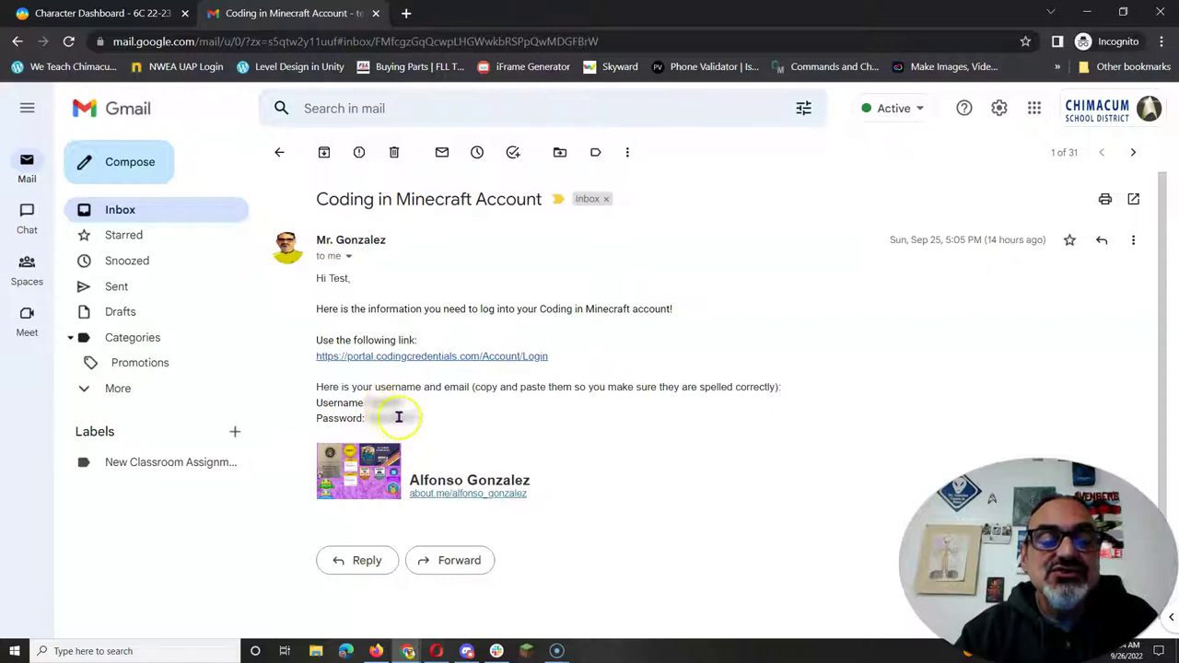
pyautogui.click(448, 356)
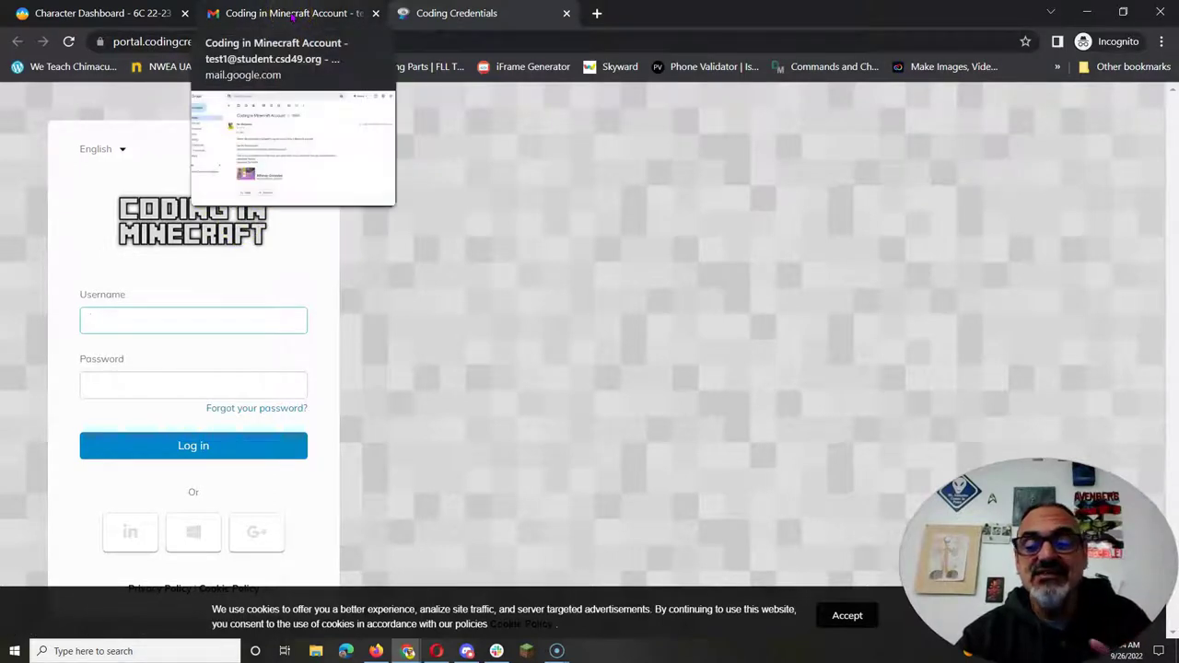
pyautogui.click(840, 615)
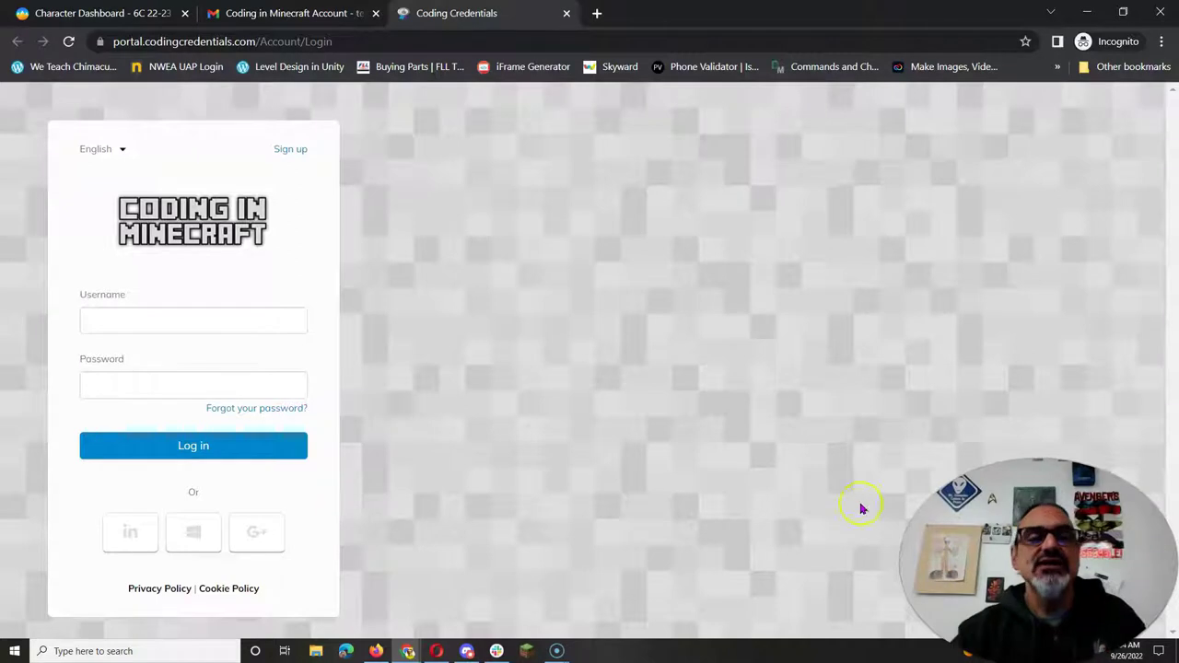
# Copy the username from the account email and enter it in the Coding in Minecraft login form.
pyautogui.click(273, 14)
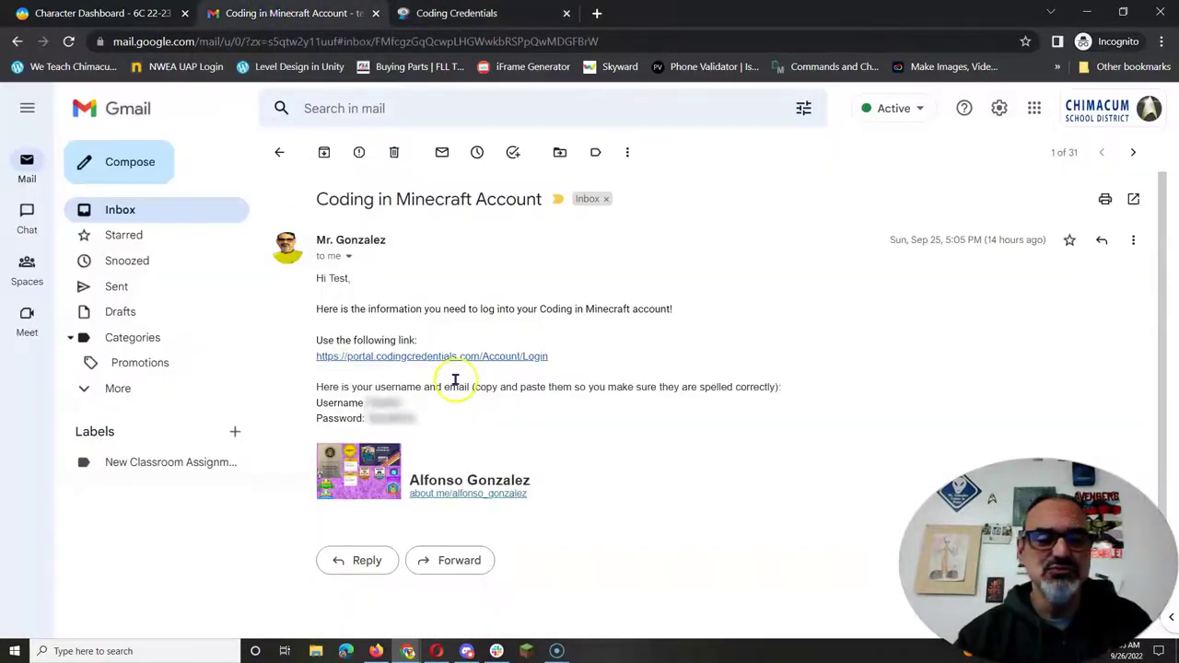
pyautogui.doubleClick(382, 403)
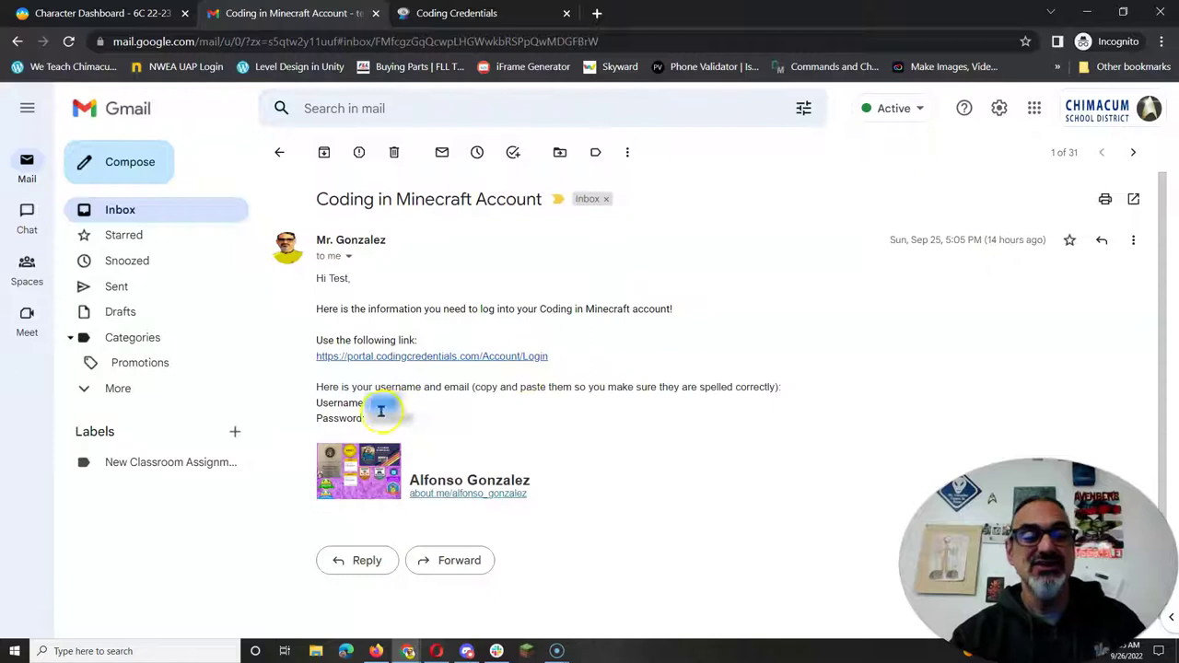
pyautogui.click(416, 13)
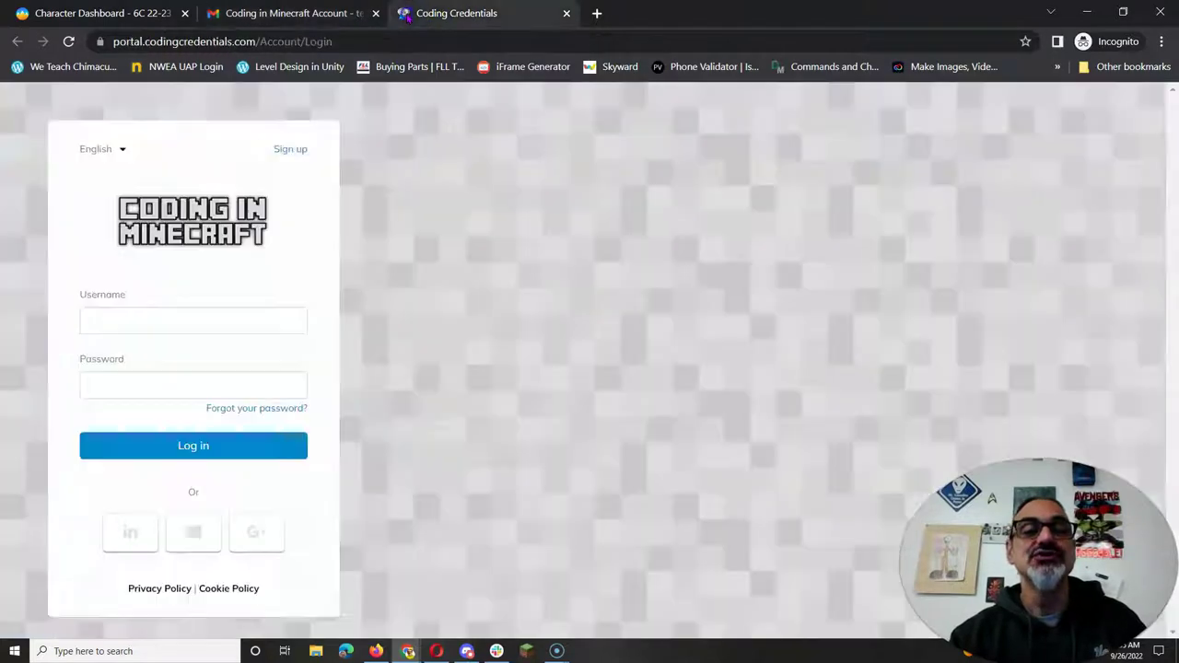
pyautogui.click(147, 324)
pyautogui.write('TestOn')
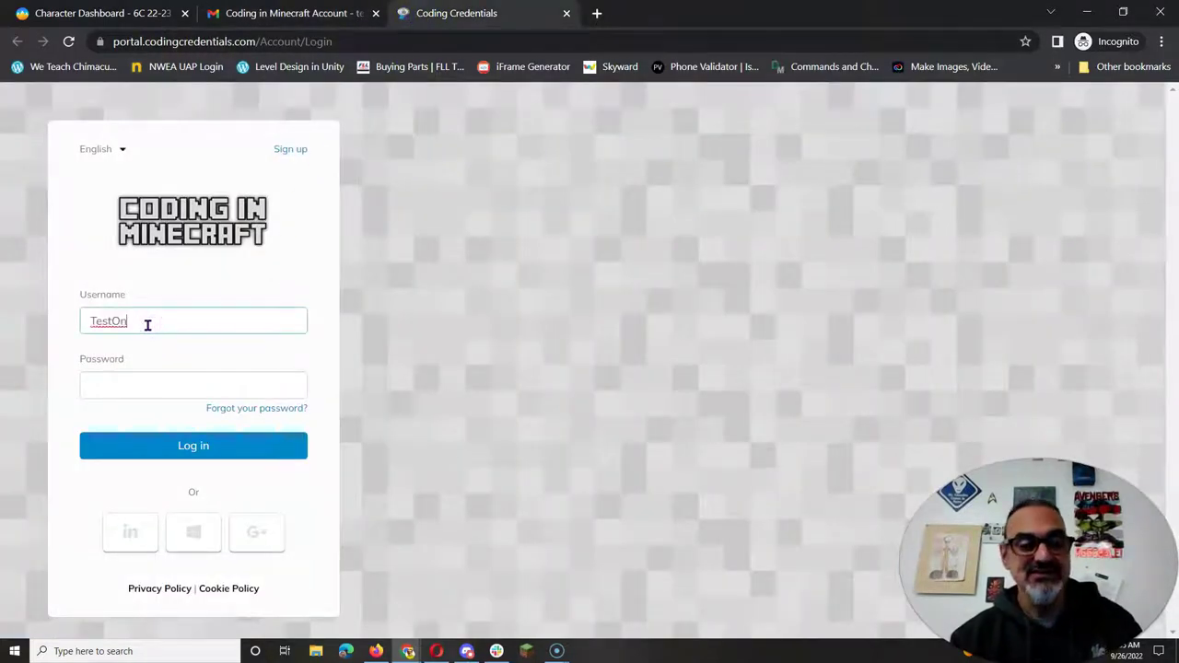
# Copy the password from the account email, paste it into the login form's password field and log in.
pyautogui.click(310, 13)
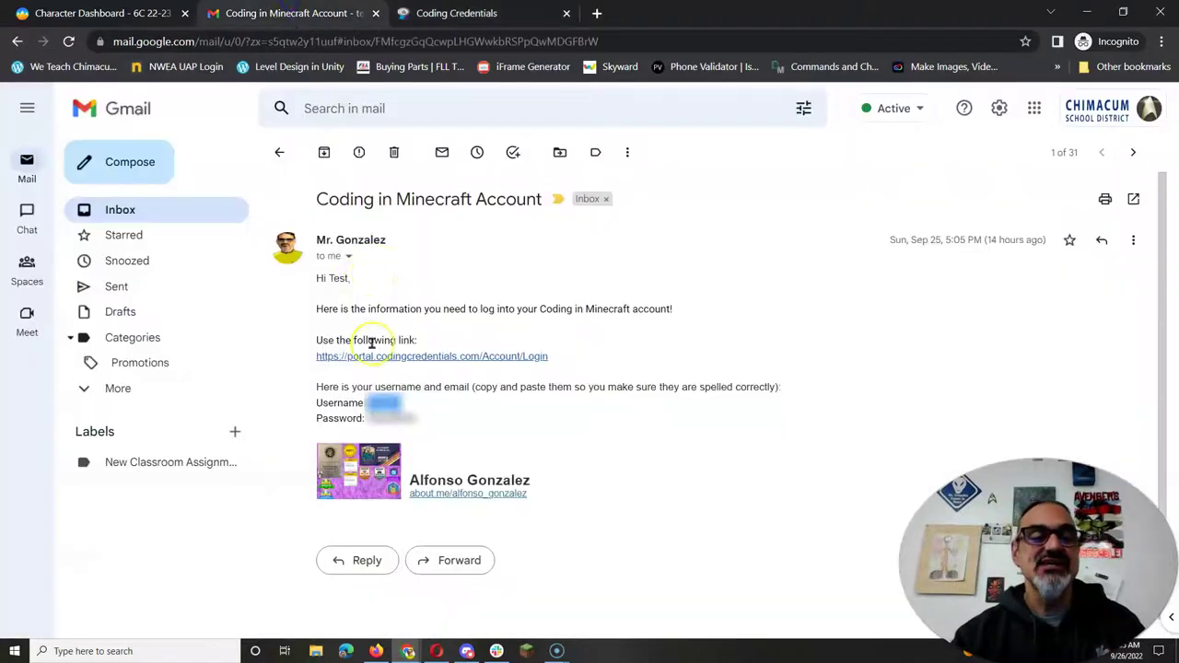
pyautogui.click(375, 419)
pyautogui.moveTo(368, 423); pyautogui.dragTo(402, 420)
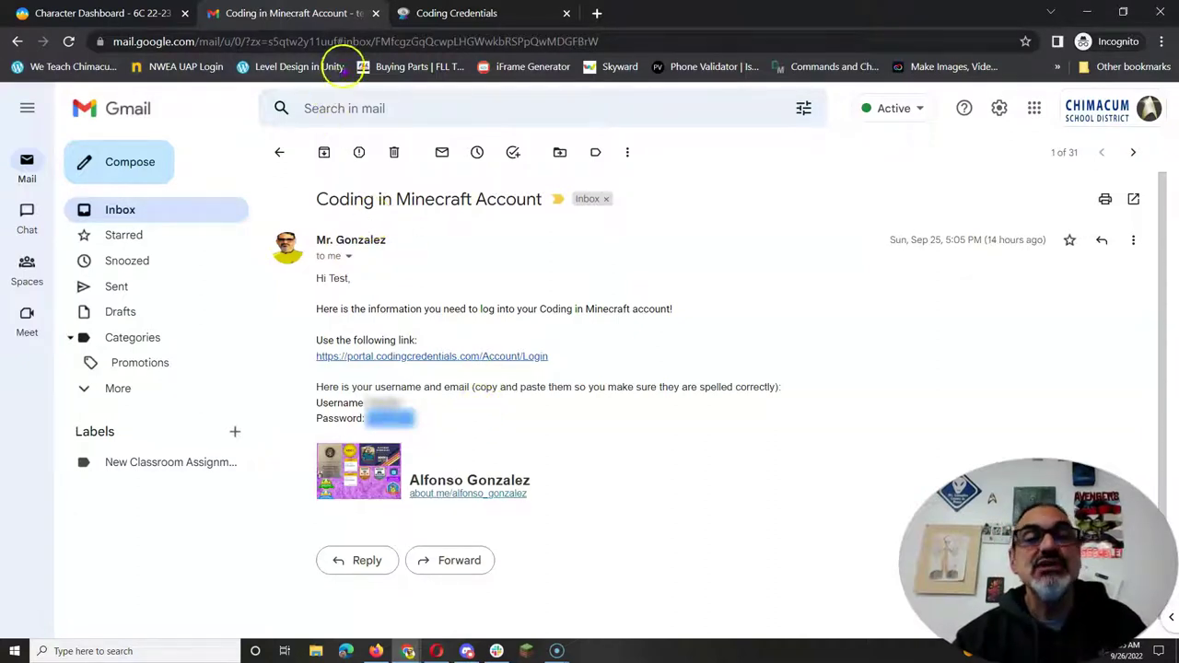
pyautogui.click(394, 20)
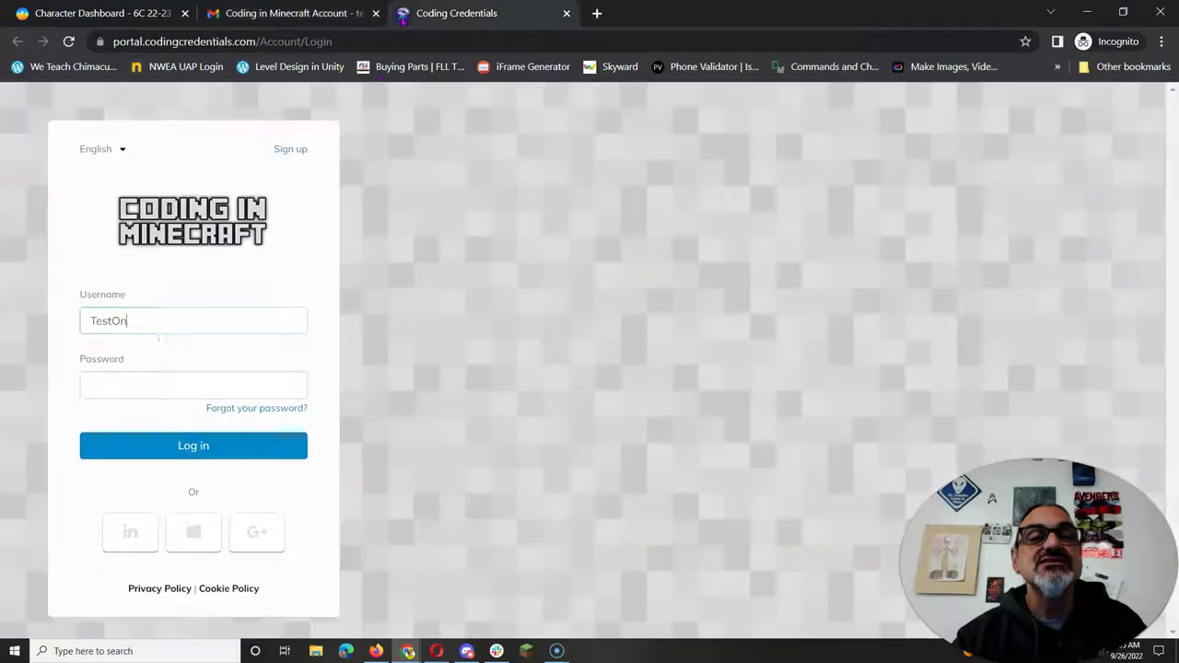
pyautogui.click(174, 381)
pyautogui.hotkey('ctrl', 'v')
pyautogui.click(174, 446)
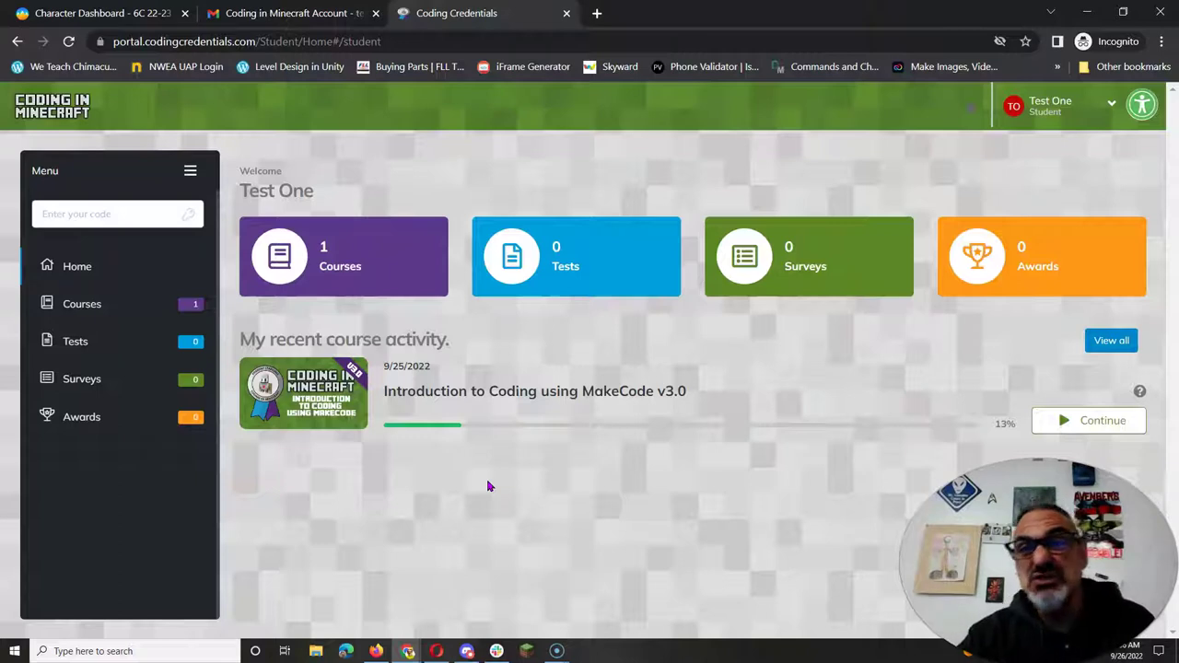
# Open the Introduction to Coding using MakeCode v3.0 course and read through its description.
pyautogui.click(1066, 422)
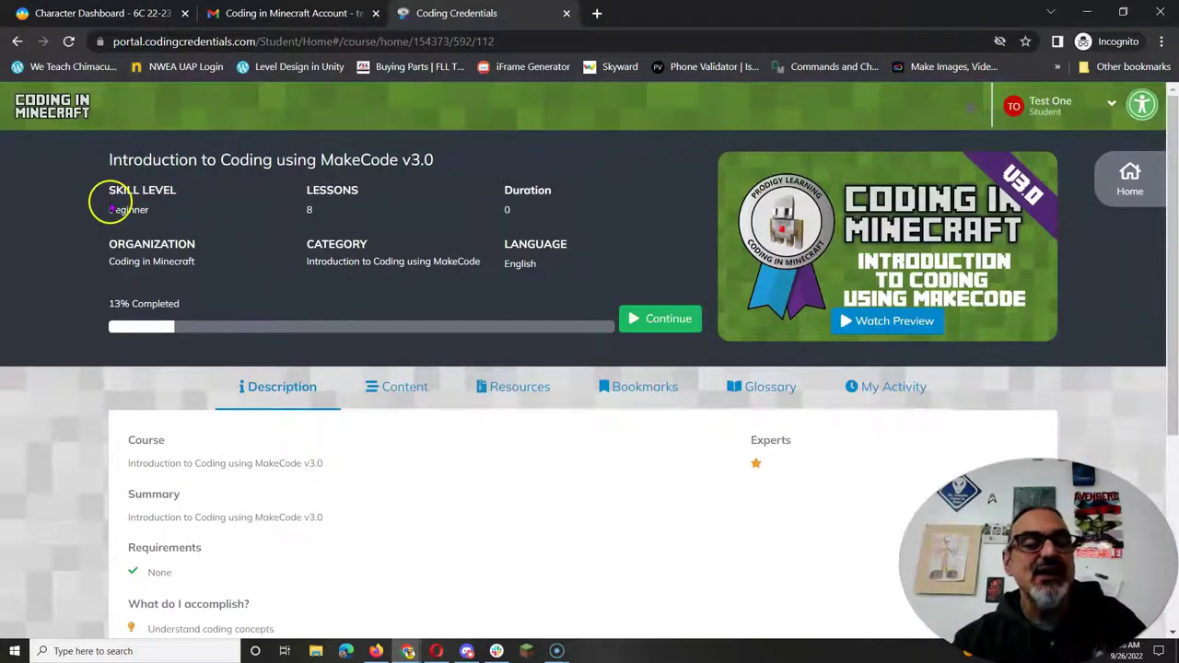
pyautogui.scroll(-3, 486, 258)
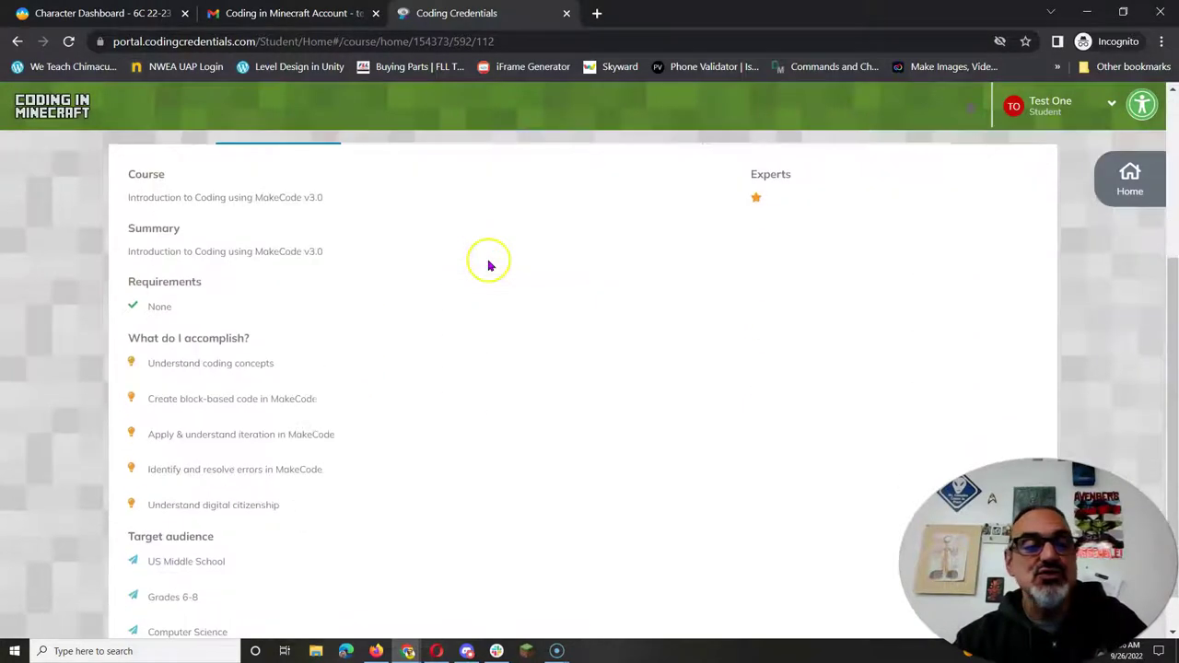
pyautogui.scroll(-1, 363, 500)
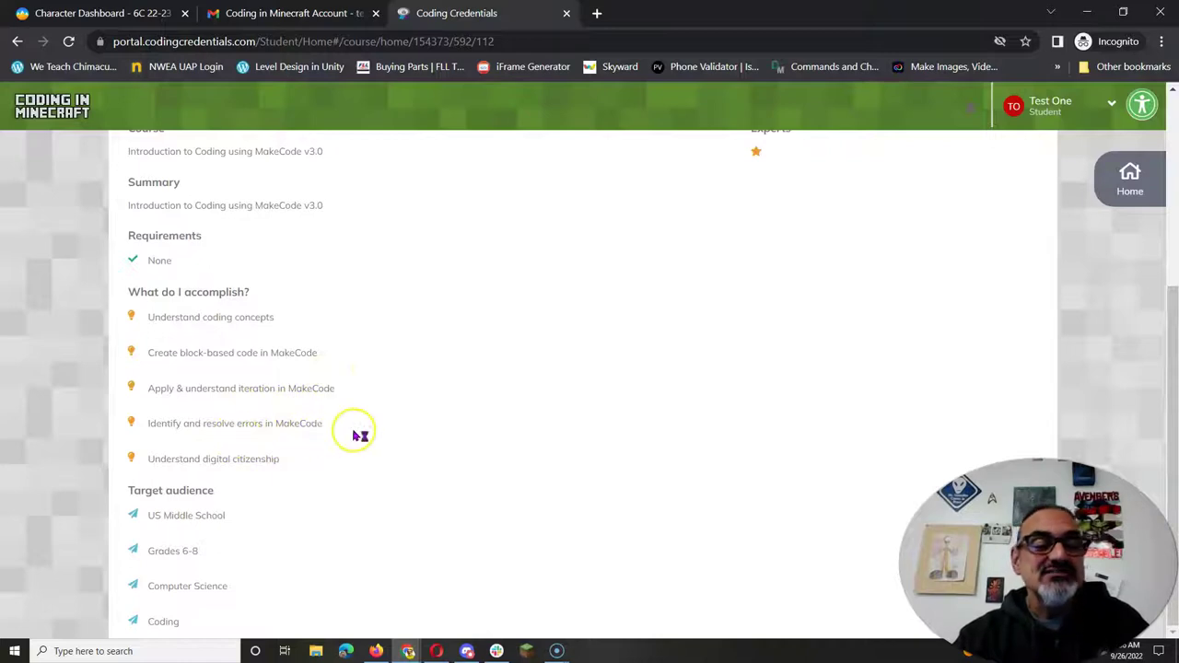
pyautogui.scroll(3, 396, 425)
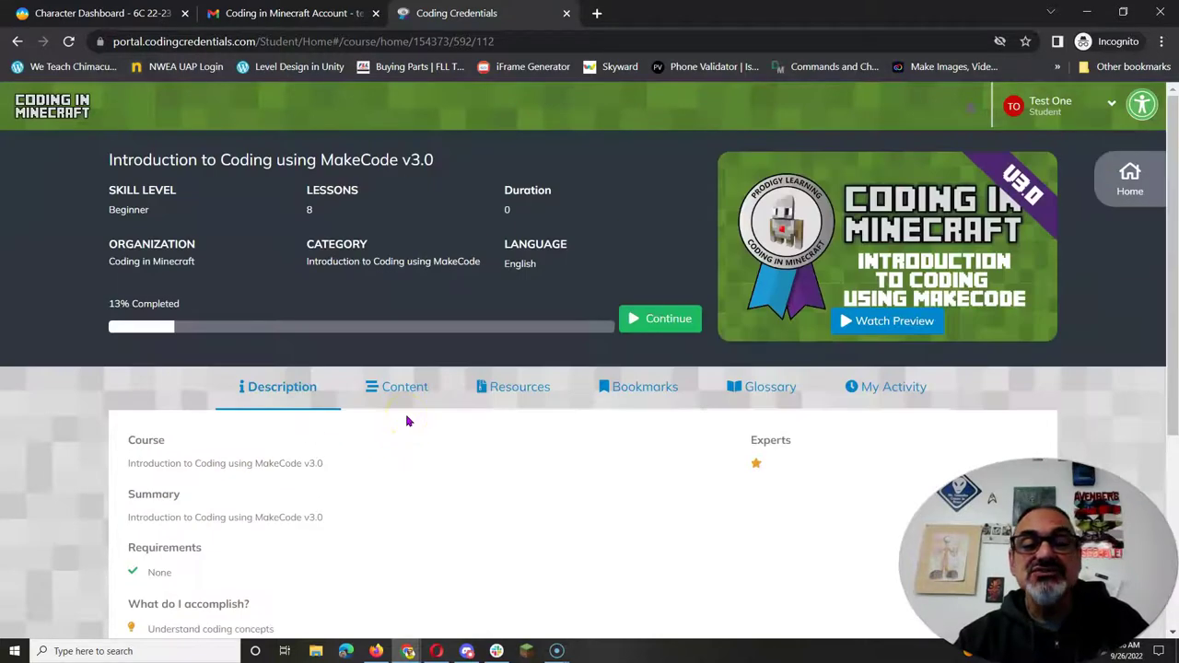
# Continue to the course's Welcome page, download CodinginMinecraftIntroductiontoCodingv3.mcworld and open it in Minecraft: Education Edition.
pyautogui.click(632, 319)
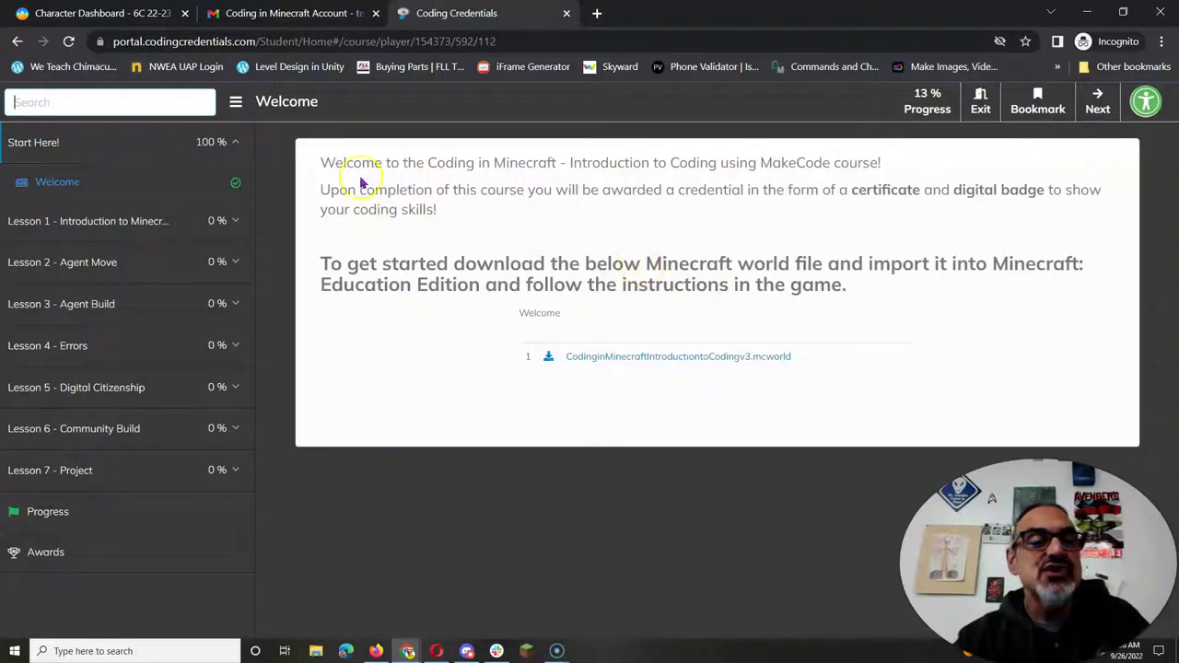
pyautogui.click(619, 358)
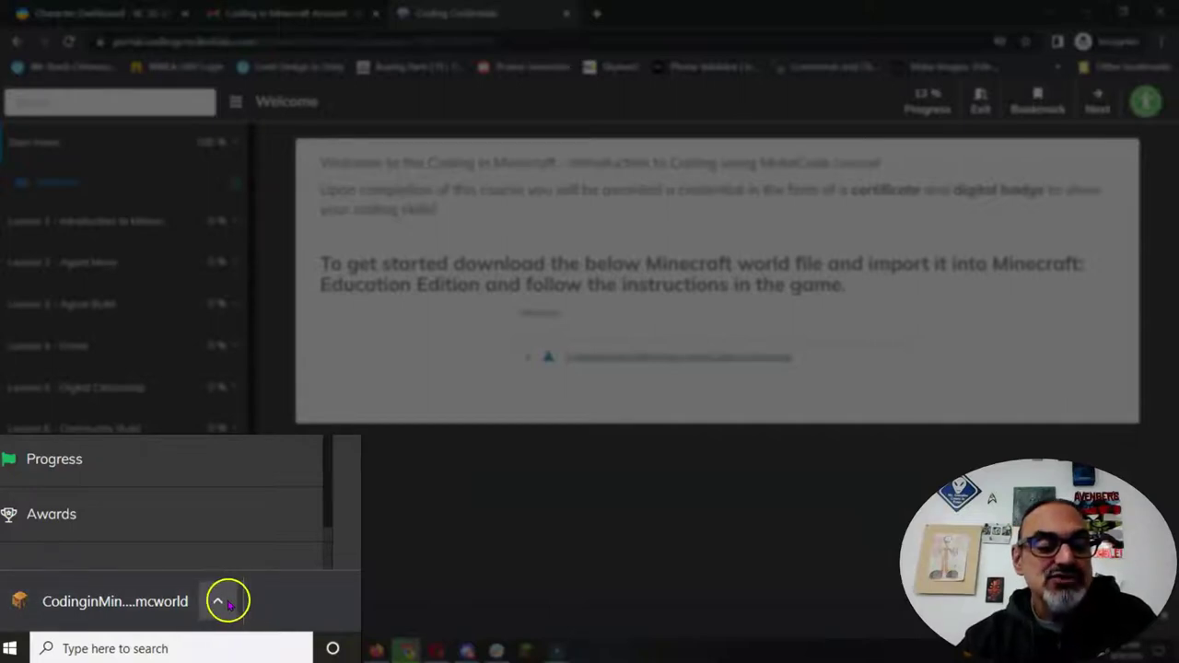
pyautogui.click(226, 604)
pyautogui.click(292, 470)
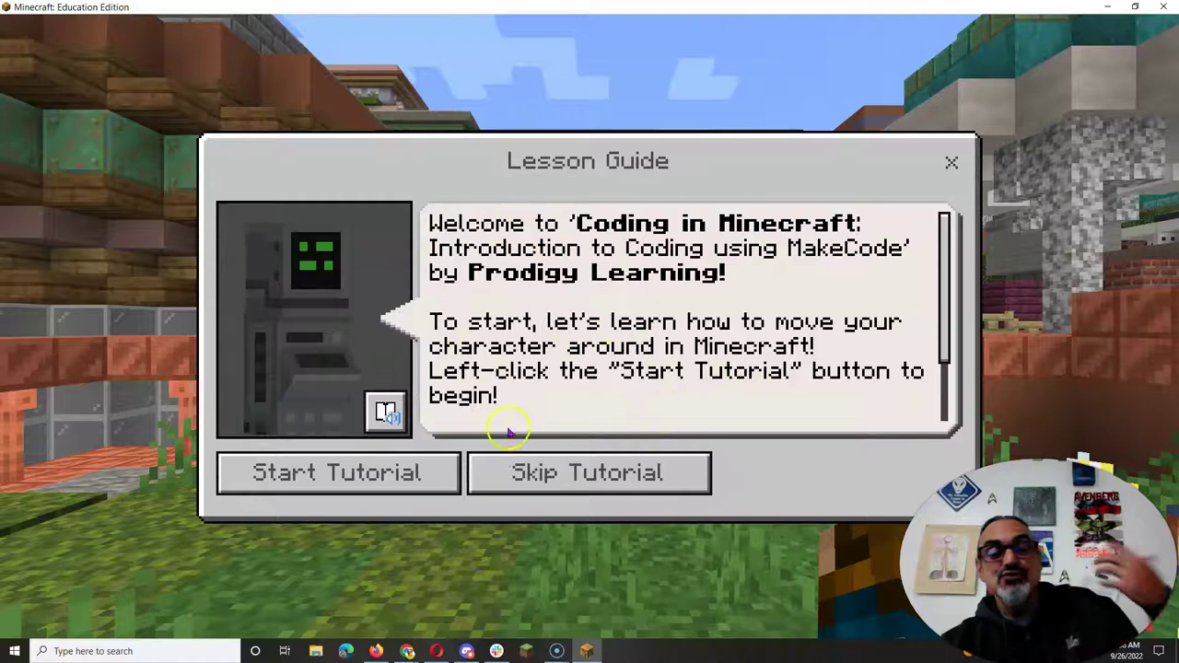
# Skip the tutorial offered by the Lesson Guide and confirm the choice to start Lesson 1.
pyautogui.click(545, 472)
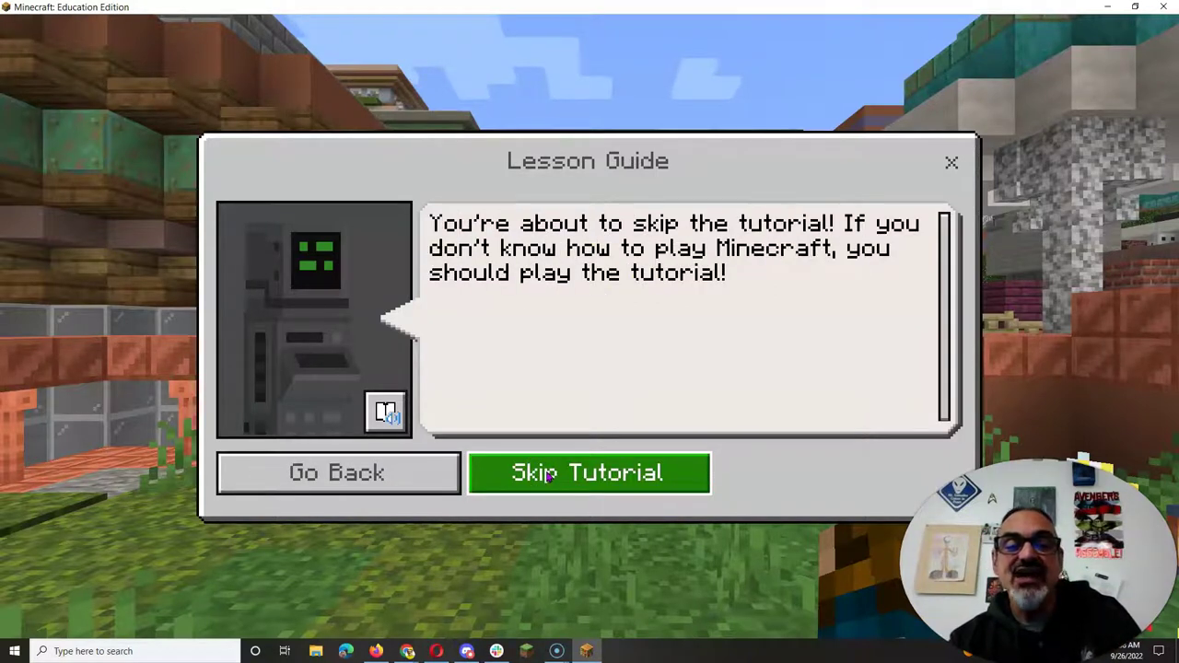
pyautogui.click(574, 473)
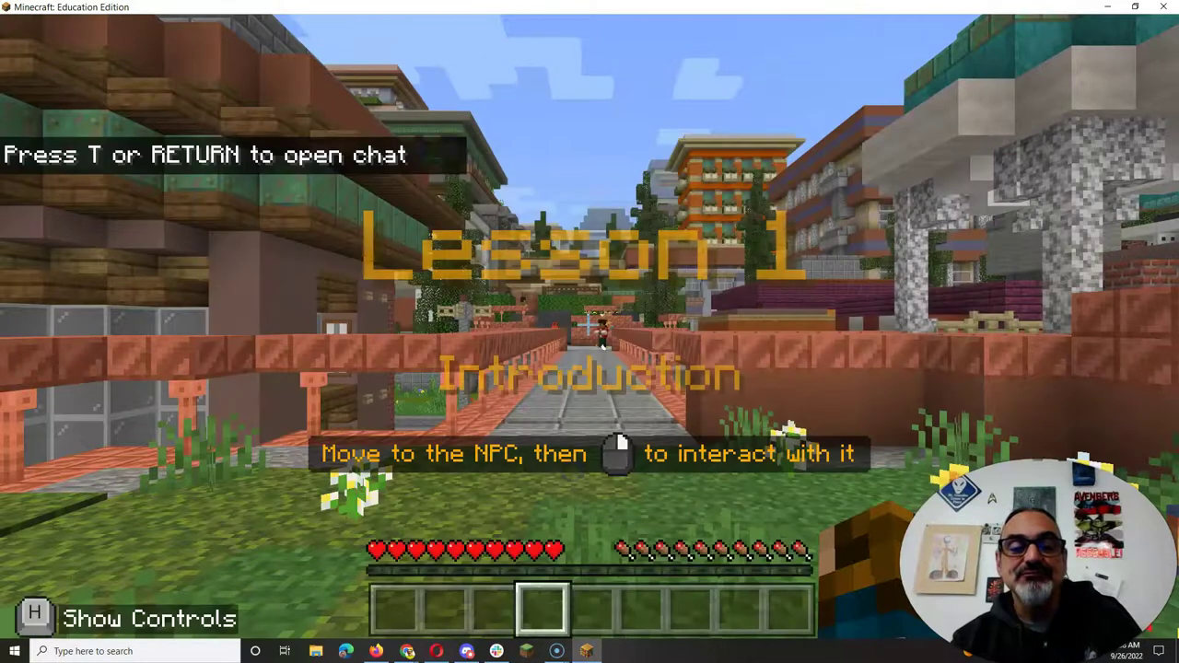
# Walk across the bridge to the Welcome to Minecraft NPC, interact with it and read its whole message.
pyautogui.press('w')
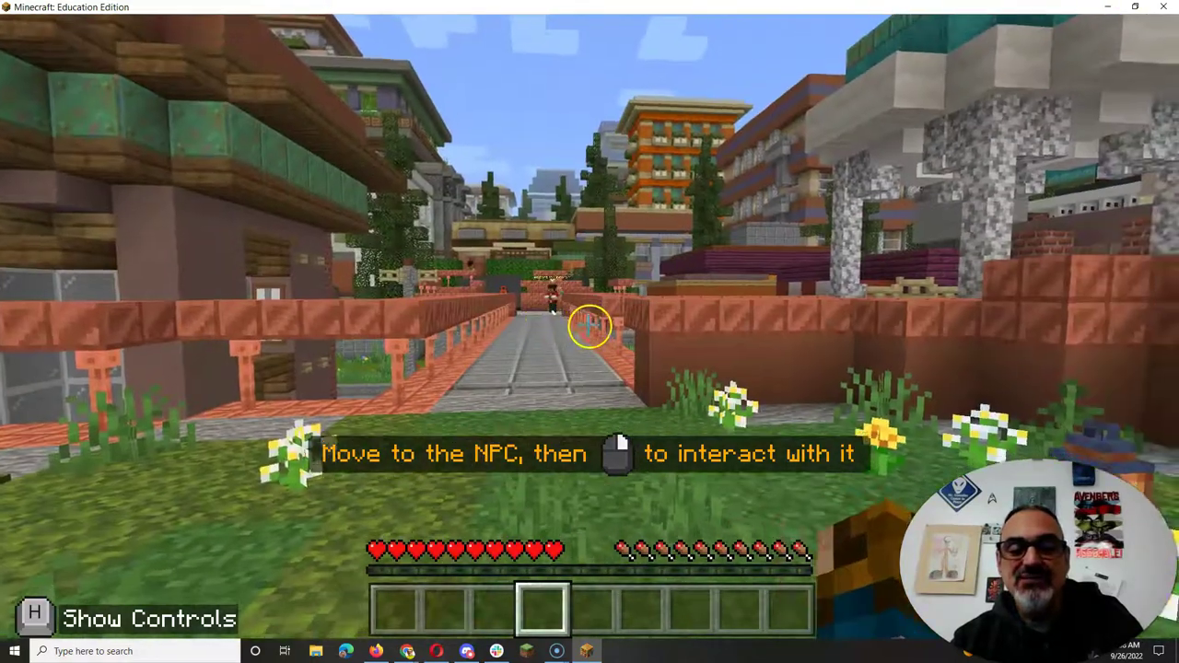
pyautogui.press('w')
pyautogui.press('w')
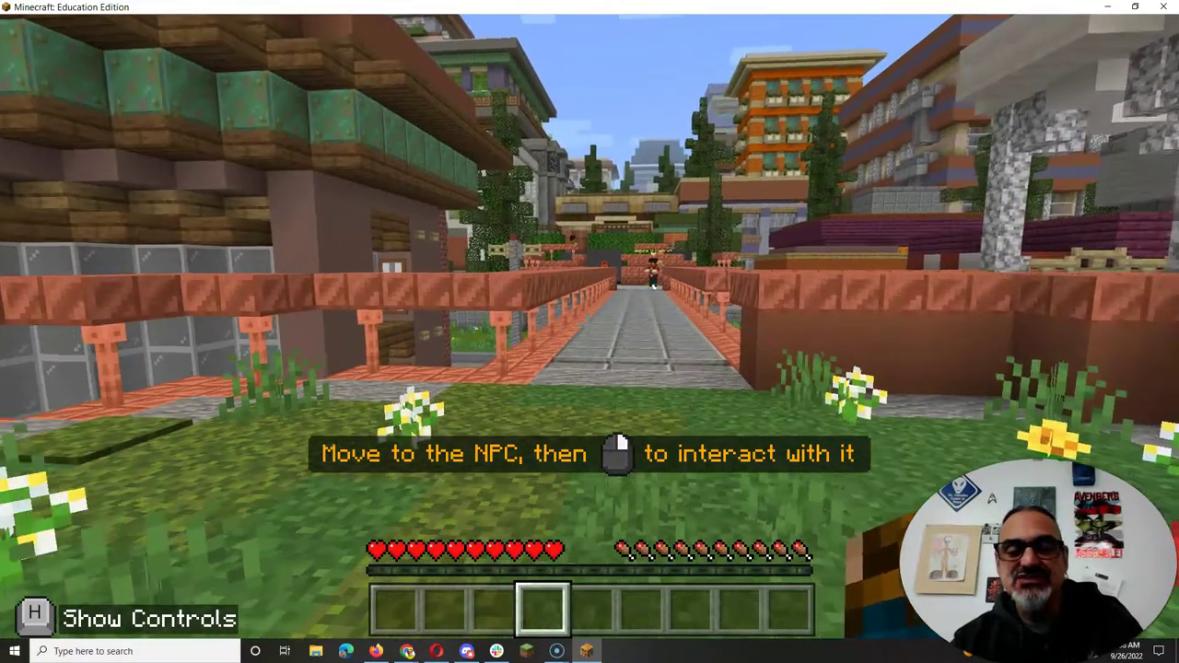
pyautogui.press('w')
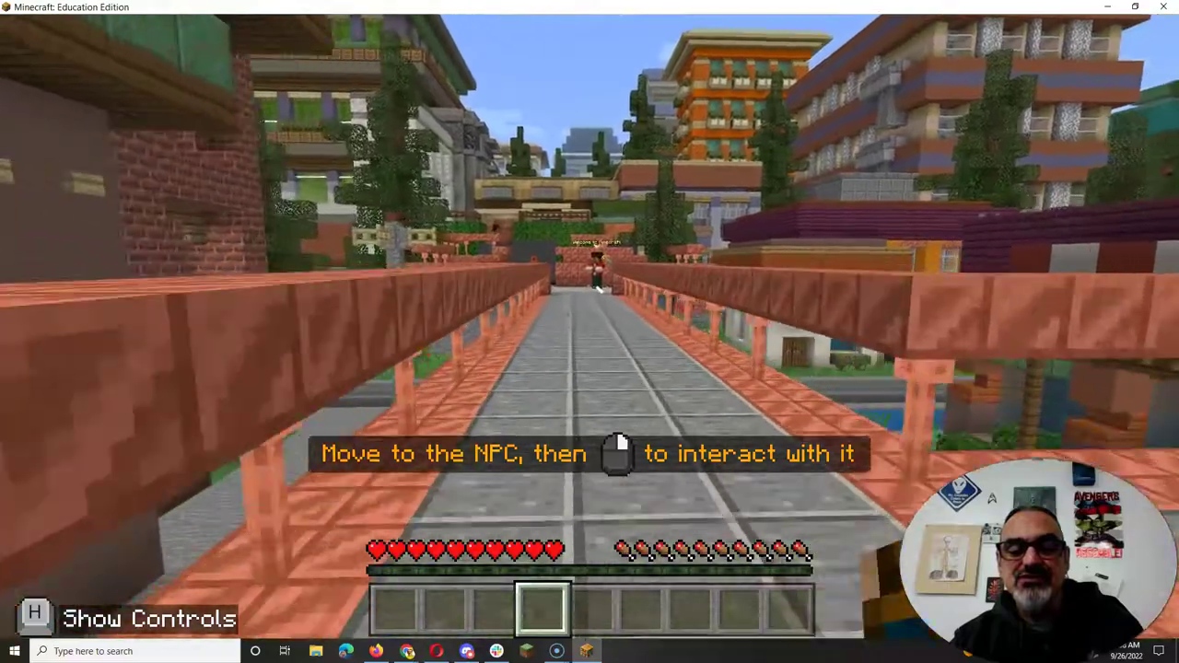
pyautogui.press('w')
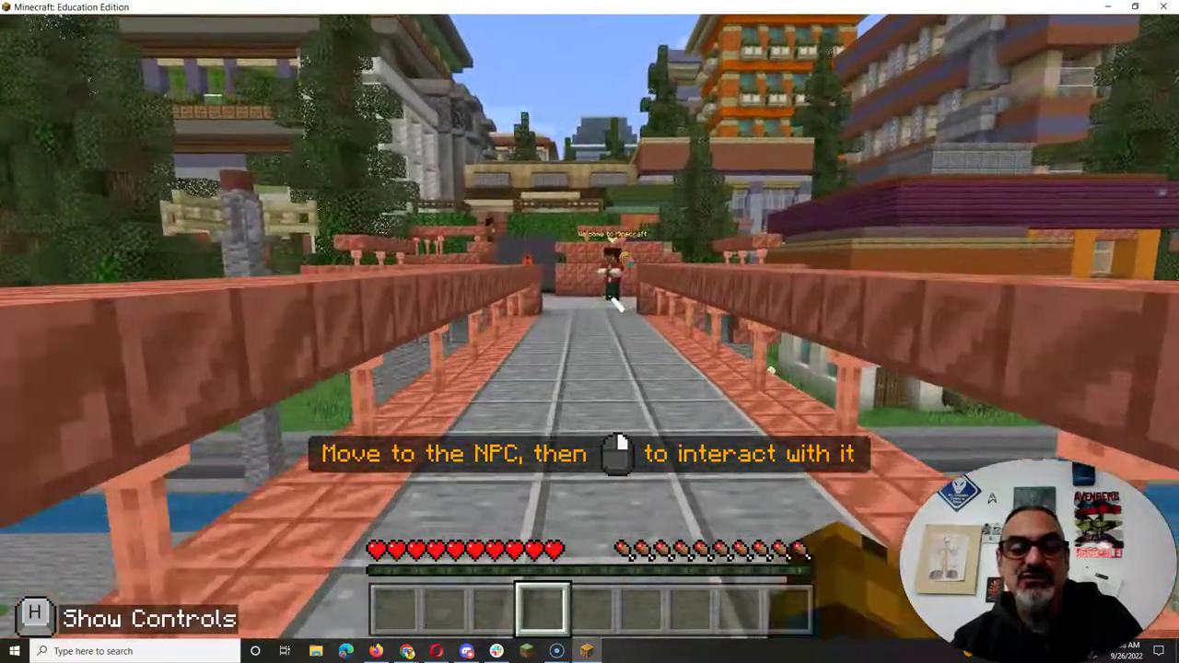
pyautogui.press('w')
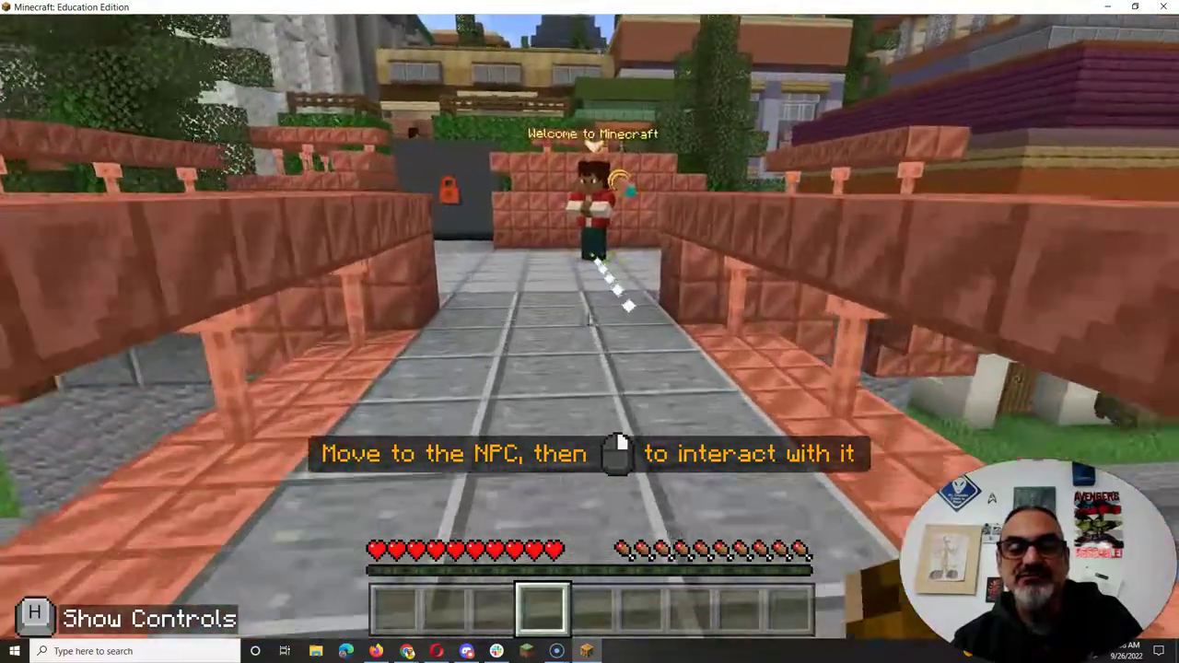
pyautogui.press('w')
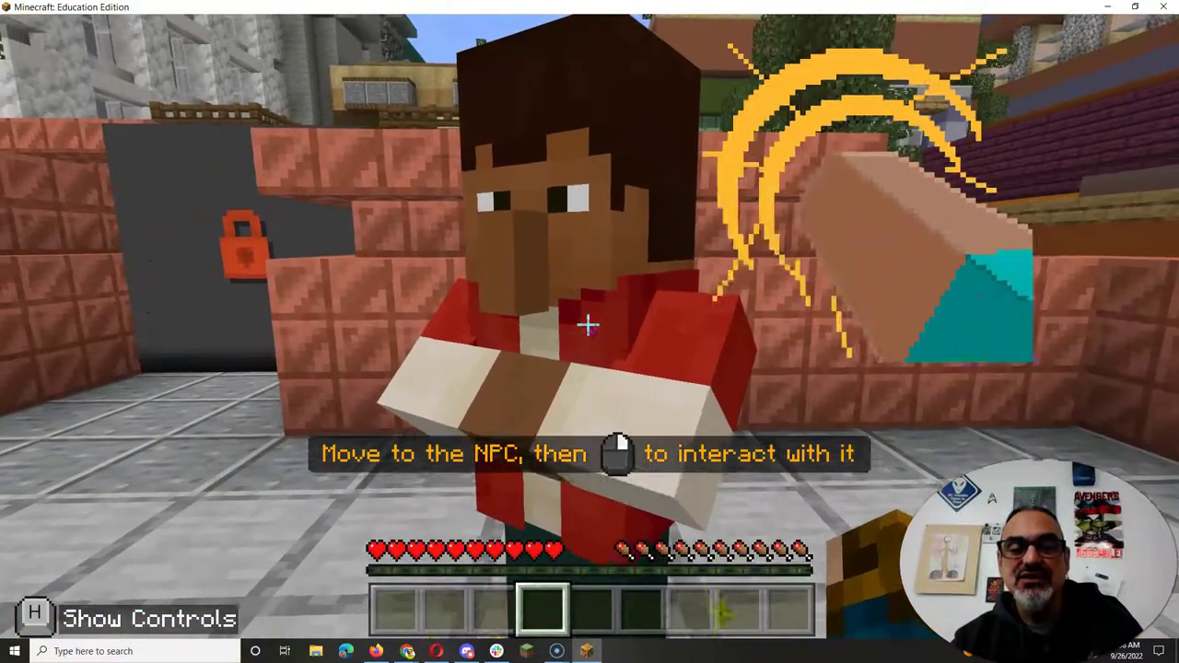
pyautogui.rightClick(587, 324)
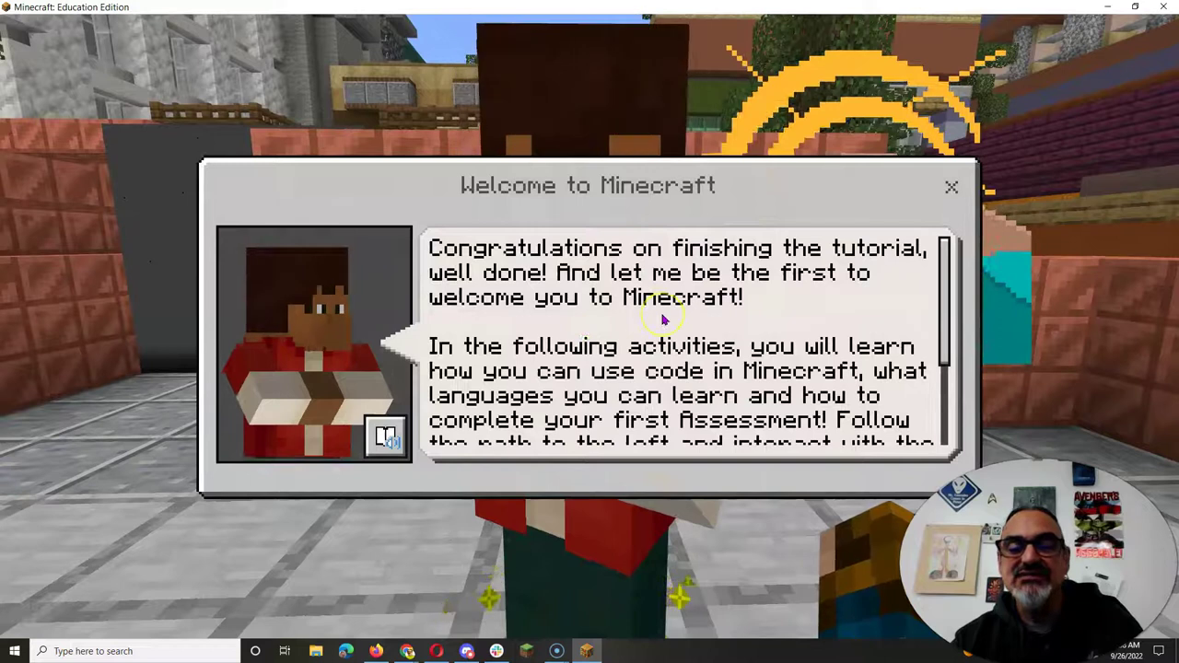
pyautogui.scroll(-3, 663, 319)
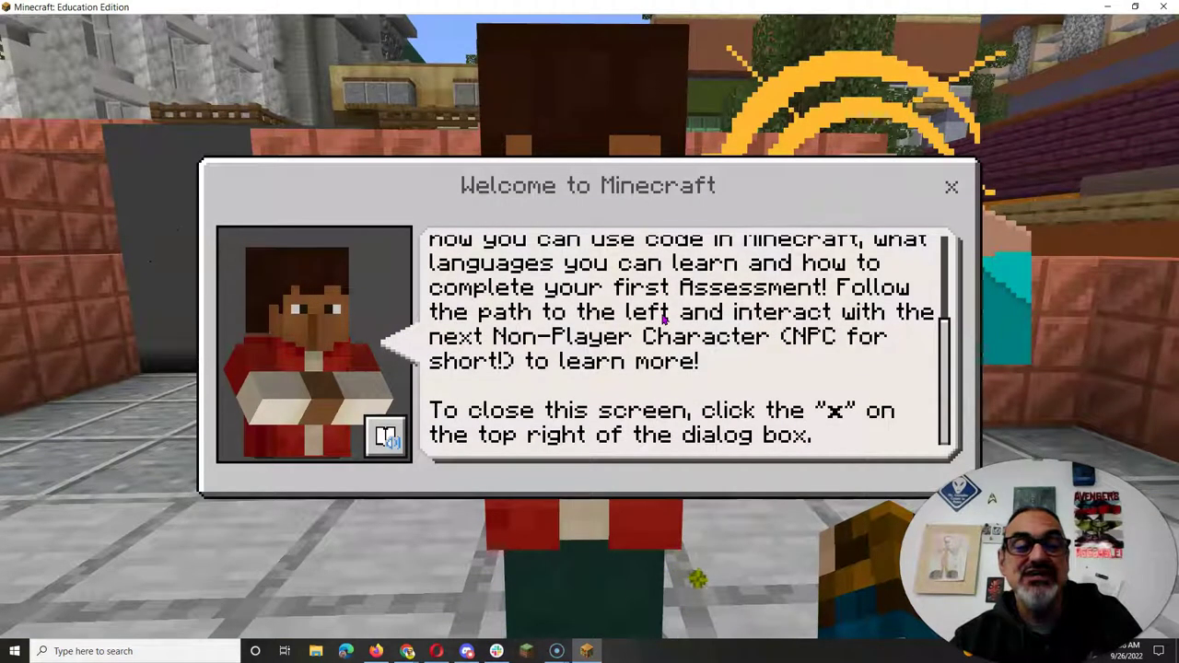